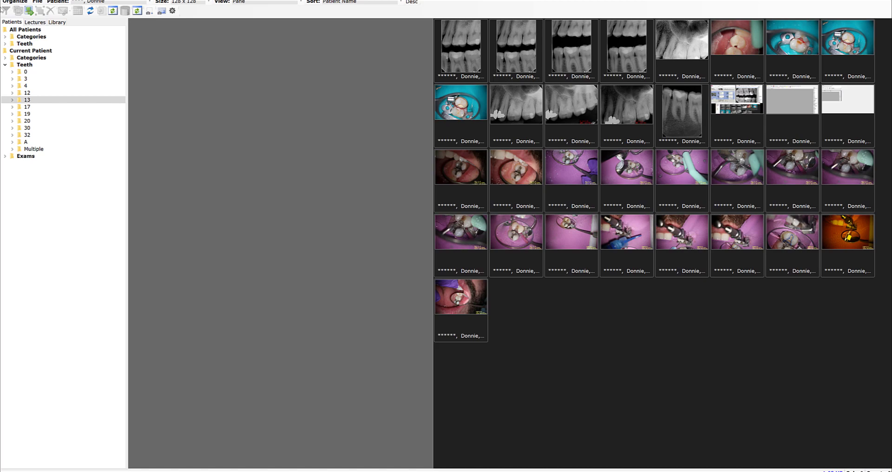
- Open the organizer's filter settings to set the 1/28/2019–1/29/2019 date range
click(7, 11)
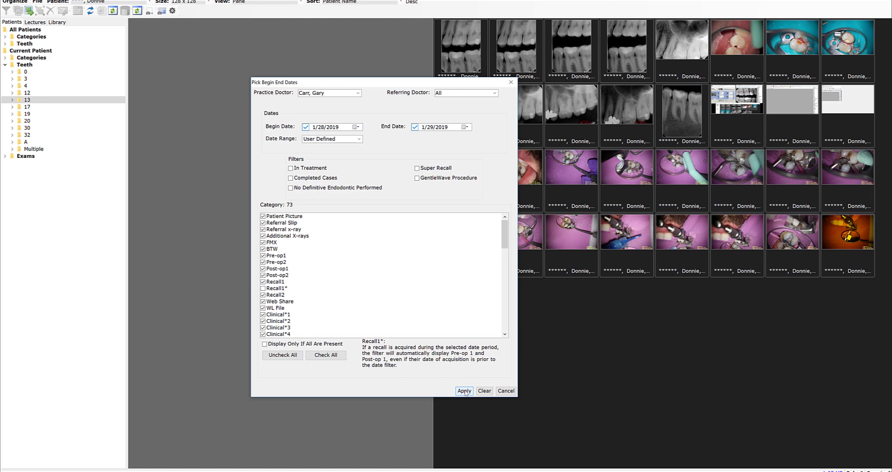
- Apply the date filter, show all patients, and open one patient's images for every tooth
click(464, 391)
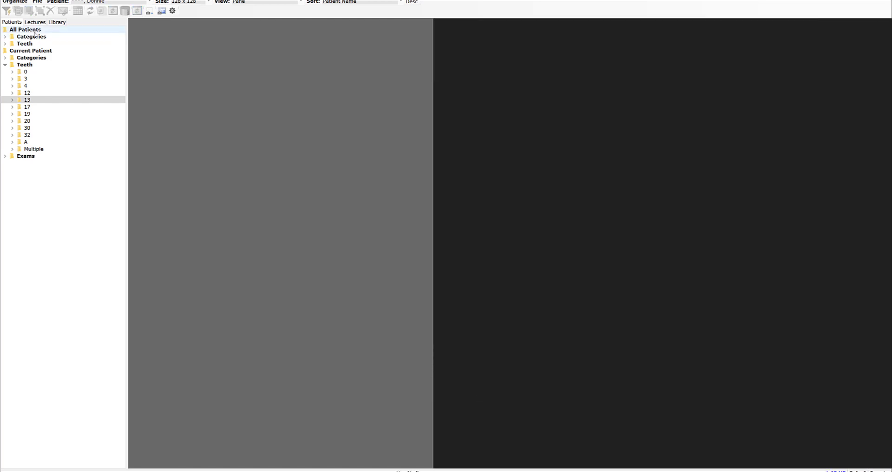
click(32, 29)
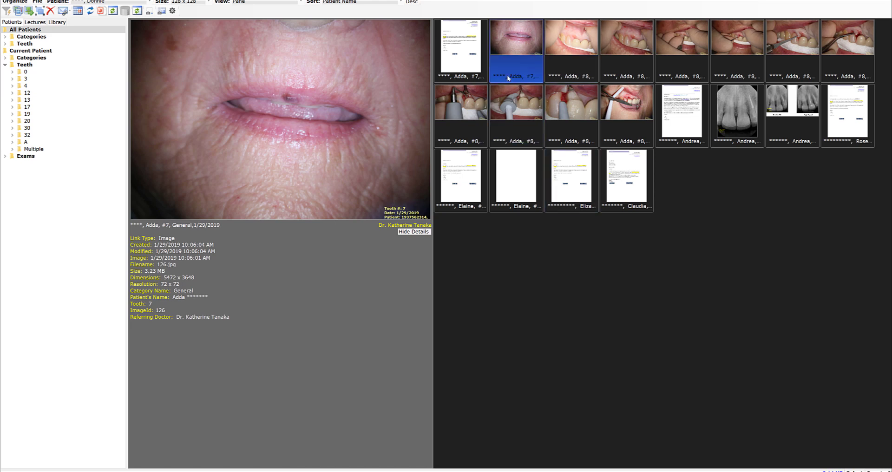
right_click(523, 48)
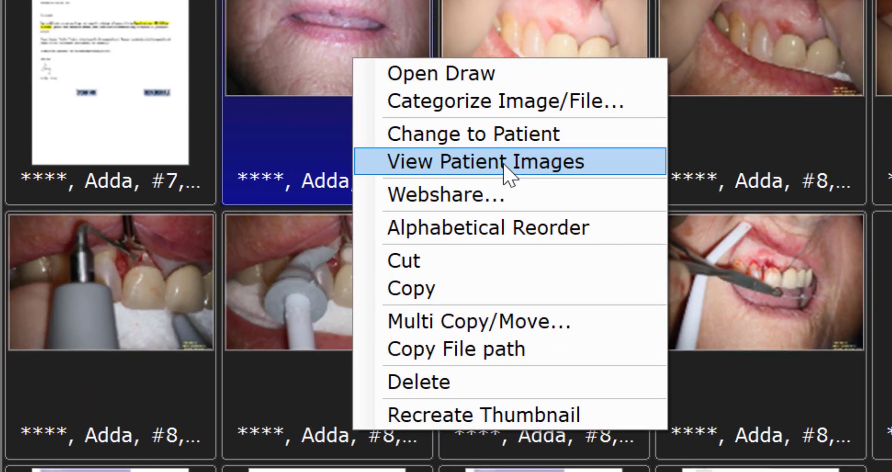
click(504, 163)
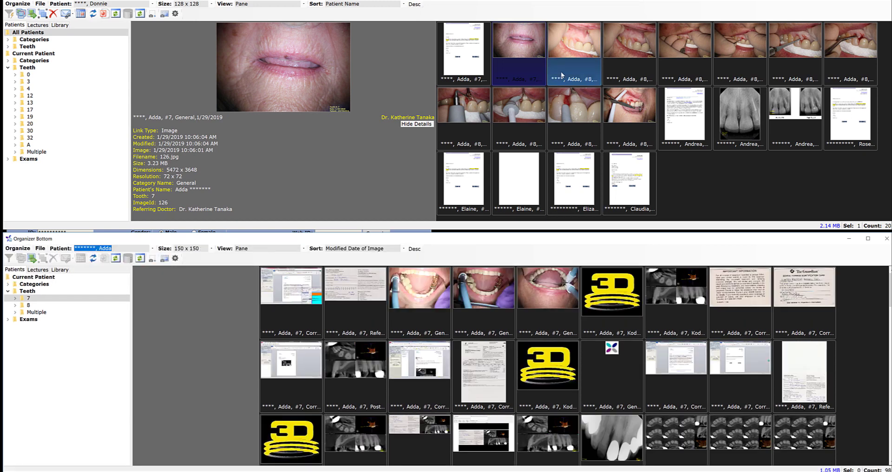
click(49, 278)
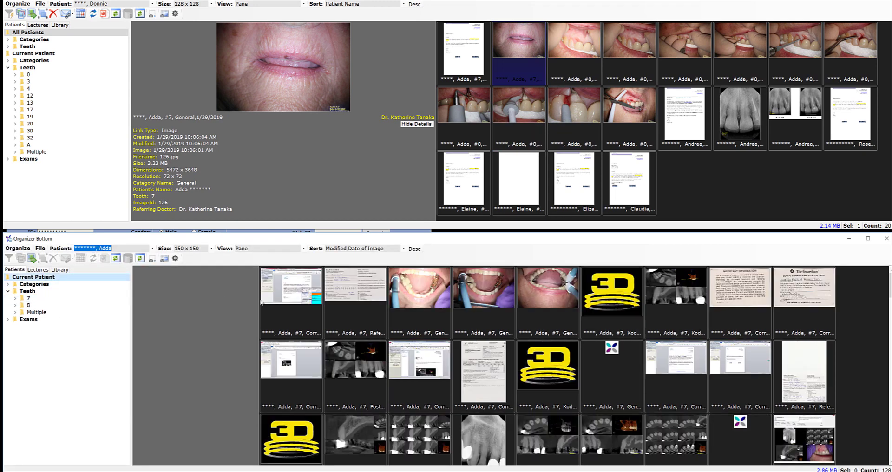
- Maximize the patient image window, sort by User Defined, and select the first eight photos
double_click(538, 242)
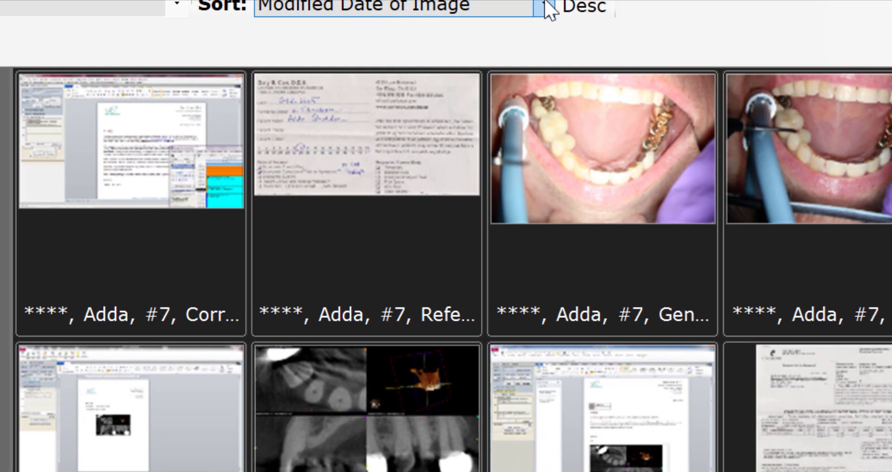
click(399, 2)
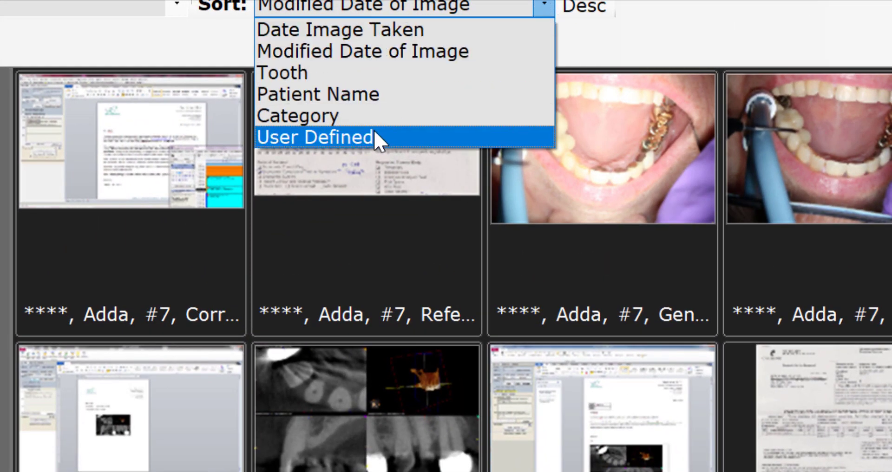
click(330, 137)
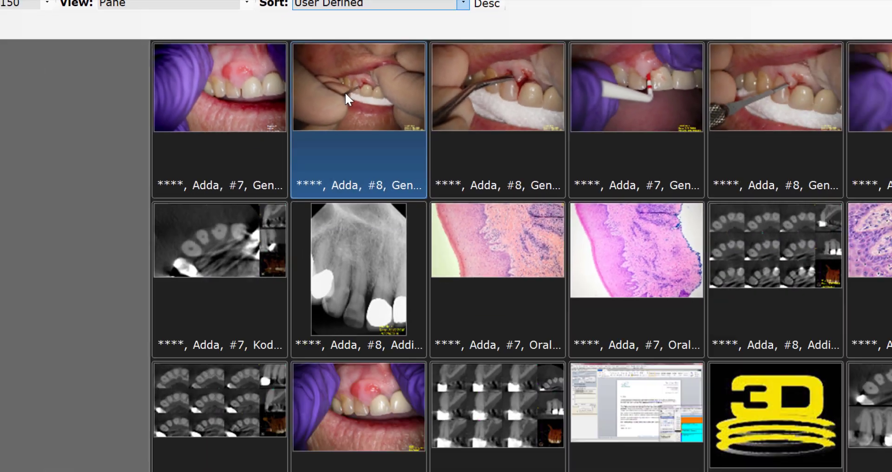
click(188, 131)
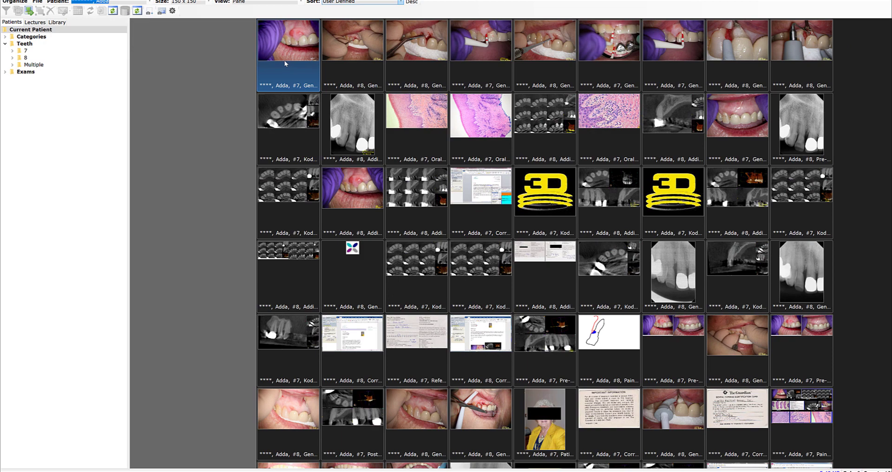
click(285, 63)
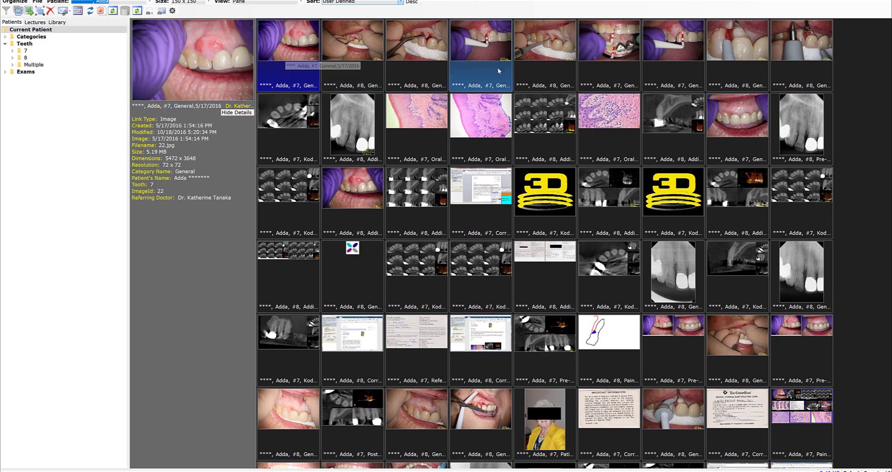
shift+click(730, 73)
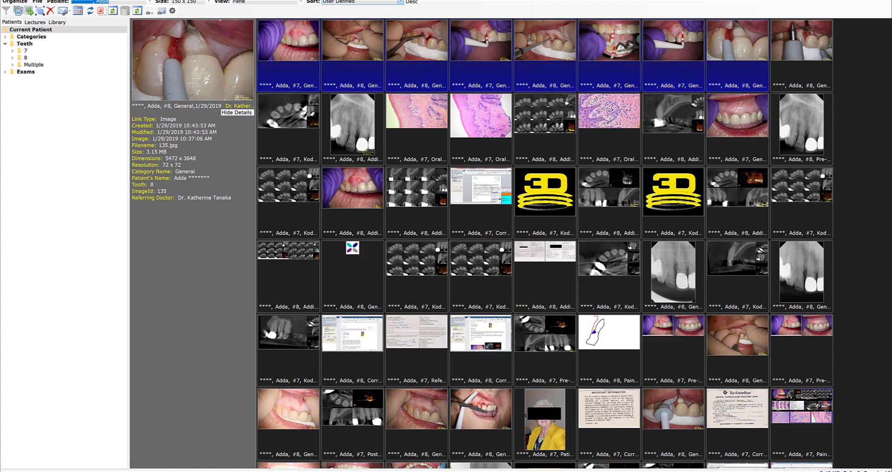
- Send the eight selected photos to TDO Publisher and apply the Two Vertical template
click(70, 11)
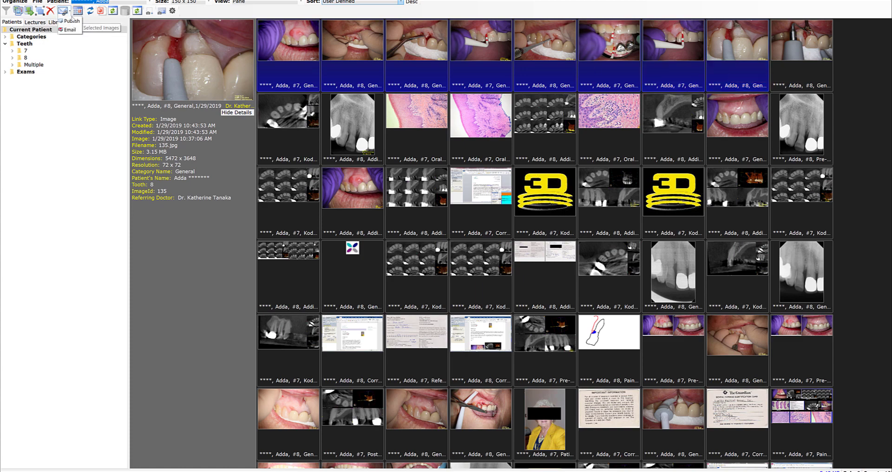
click(71, 20)
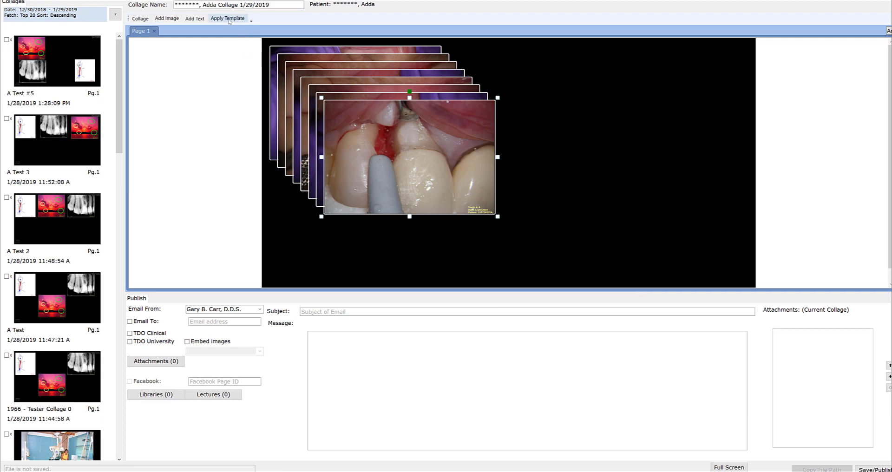
click(231, 19)
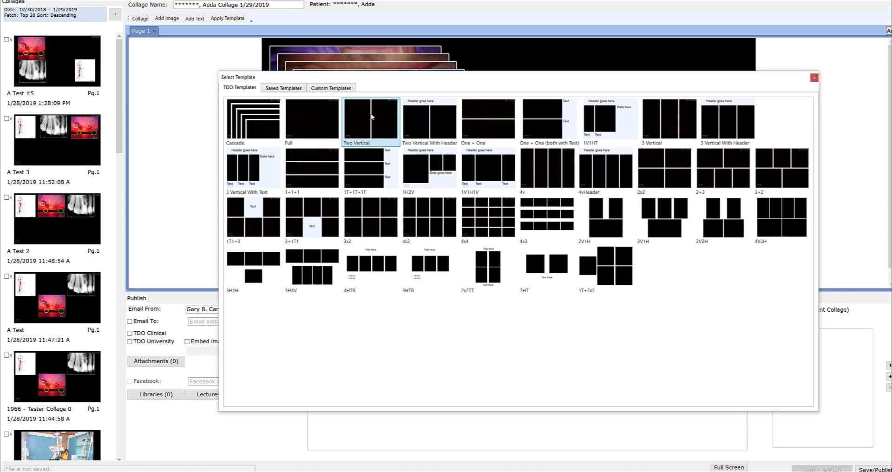
click(372, 117)
click(522, 260)
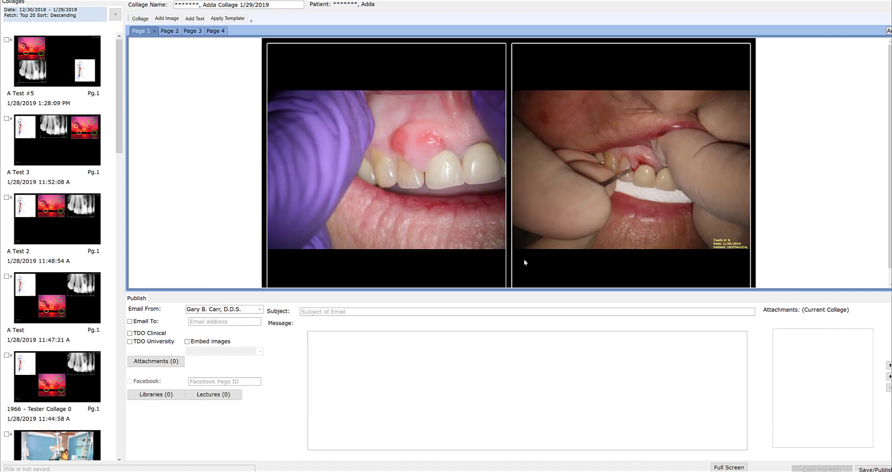
- Review the collage's Pages 2, 3 and 4
click(171, 31)
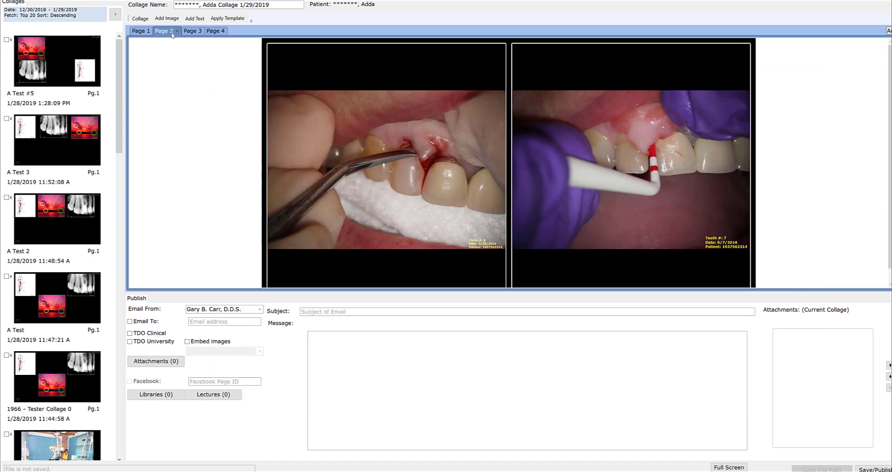
click(197, 34)
click(215, 31)
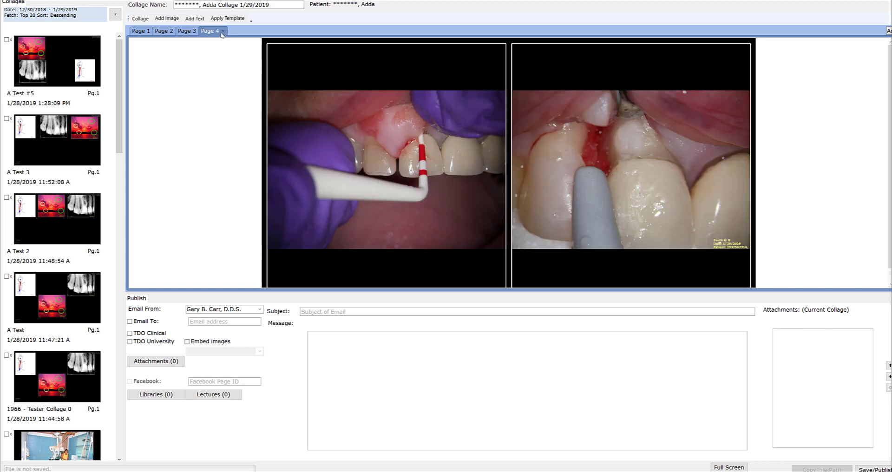
- Return to Page 1 of the collage
click(144, 32)
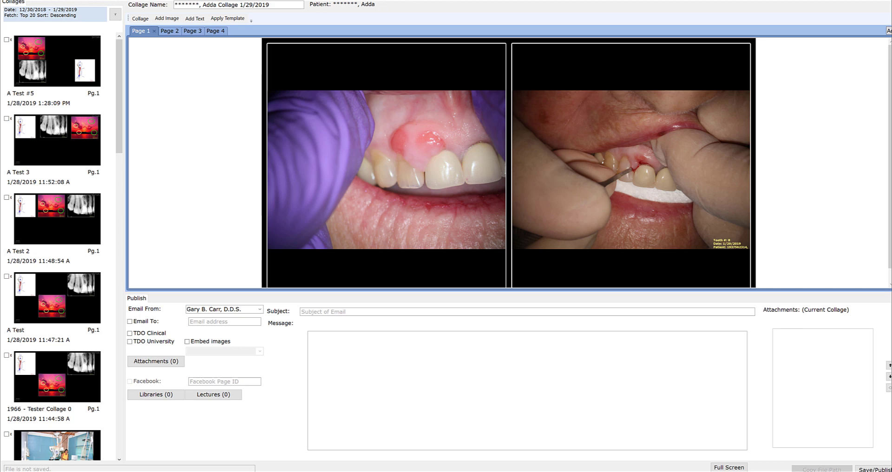
- Restore the Publisher window and drop the tooth #8 X-ray onto Page 1's first photo
key(super+Down)
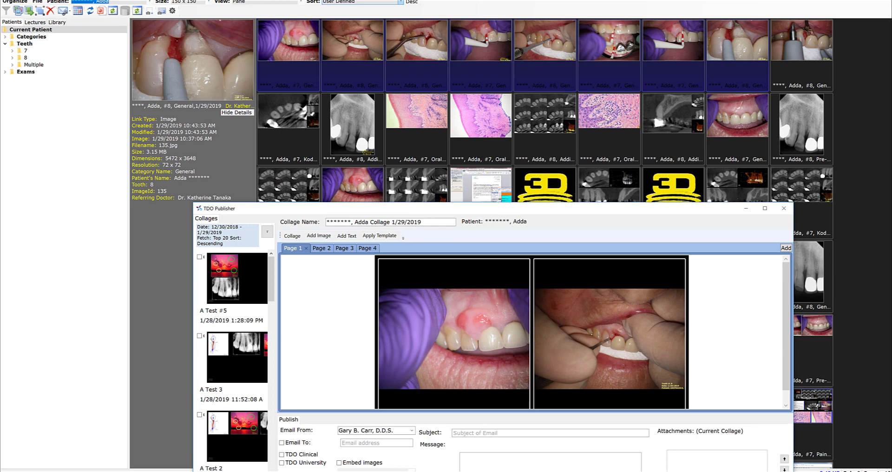
click(348, 121)
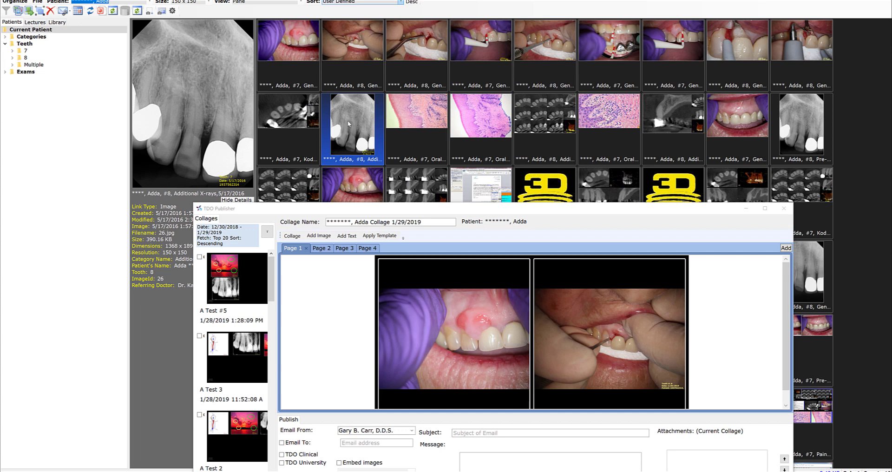
drag(347, 121, 475, 278)
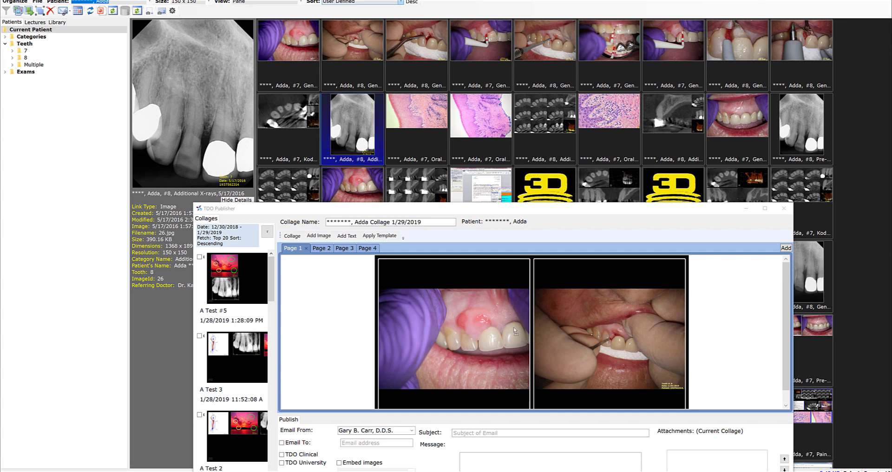
drag(514, 330, 514, 331)
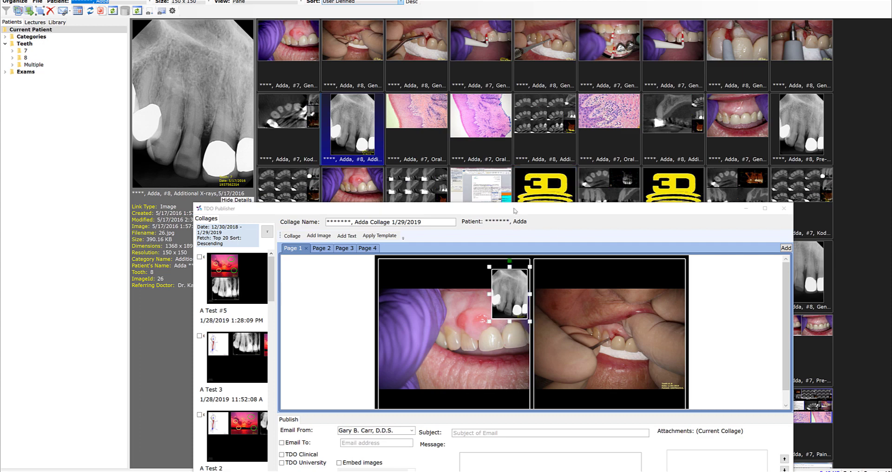
drag(514, 211, 496, 34)
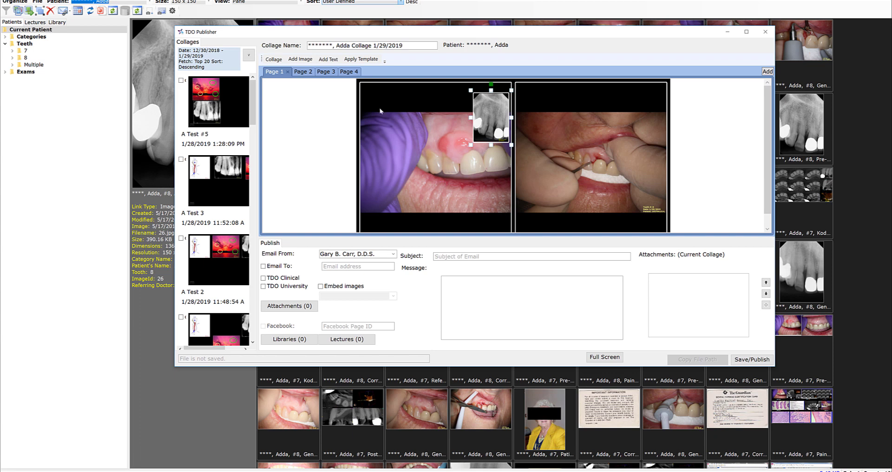
- Review Pages 2, 3 and 4, then maximize the Publisher window
click(305, 73)
click(327, 73)
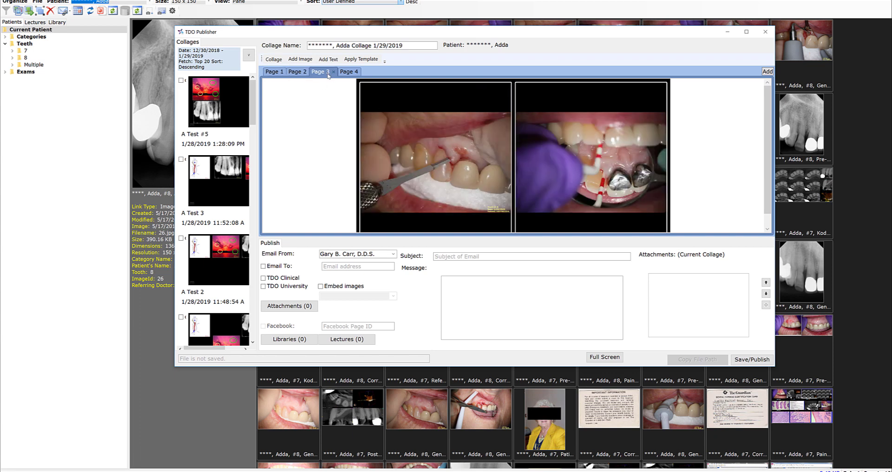
click(349, 71)
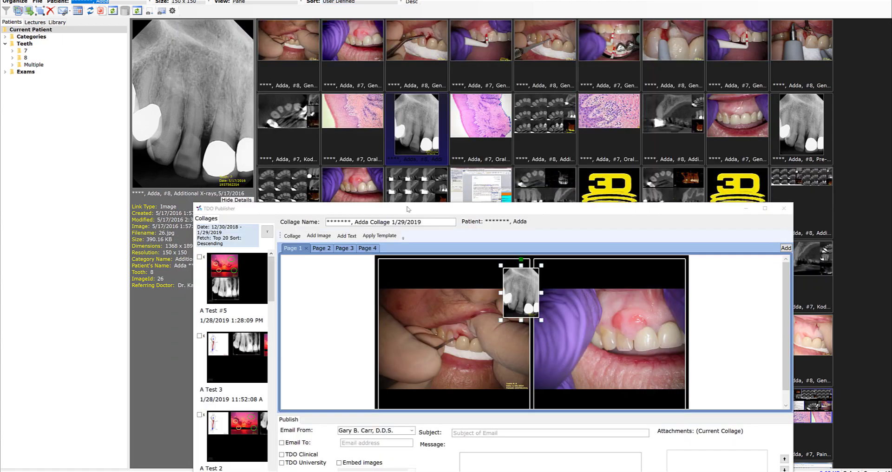
double_click(496, 211)
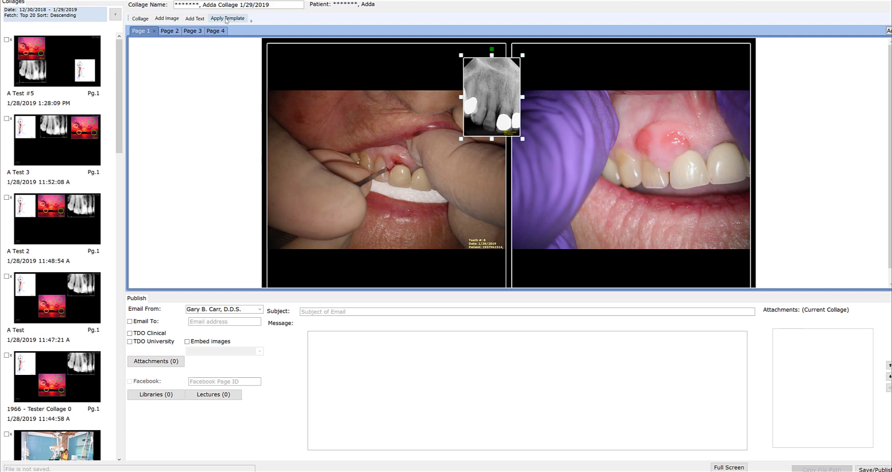
- Apply the 3 Vertical template to Page 1 only
click(227, 20)
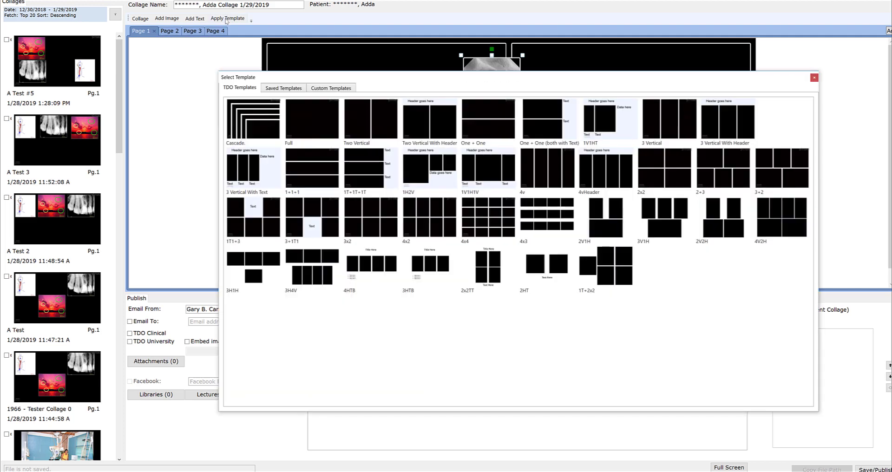
click(666, 118)
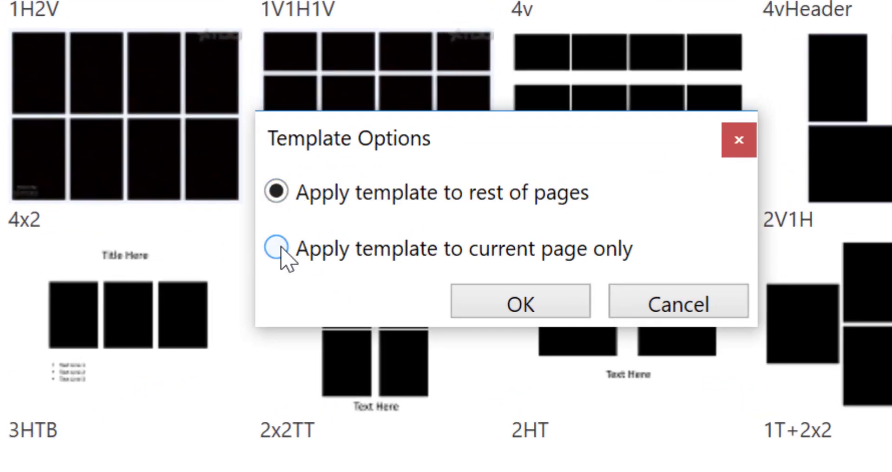
click(277, 247)
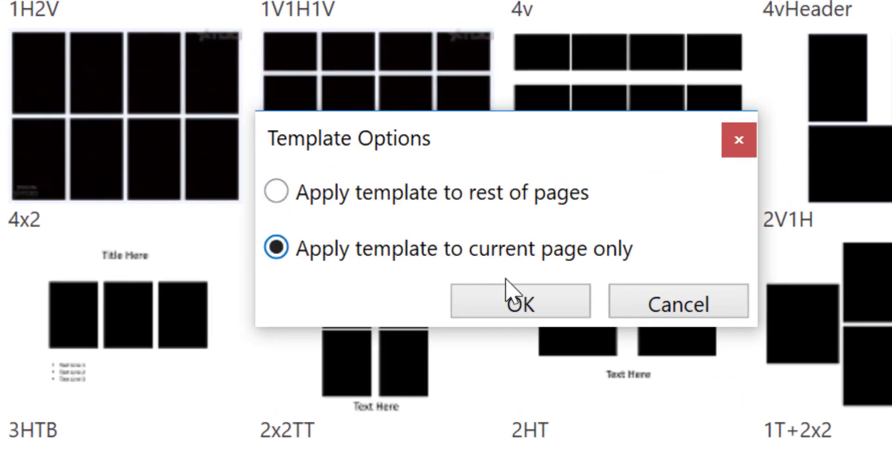
click(555, 307)
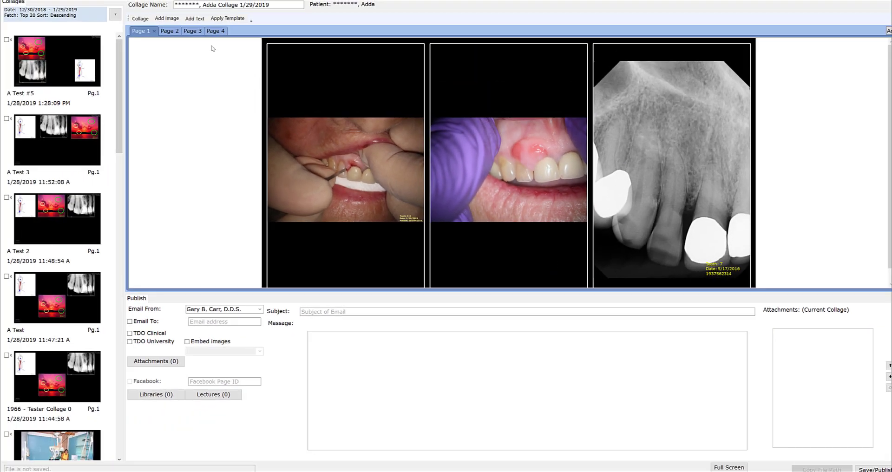
- Step through Pages 2 and 3, ending on Page 4
click(168, 32)
click(191, 33)
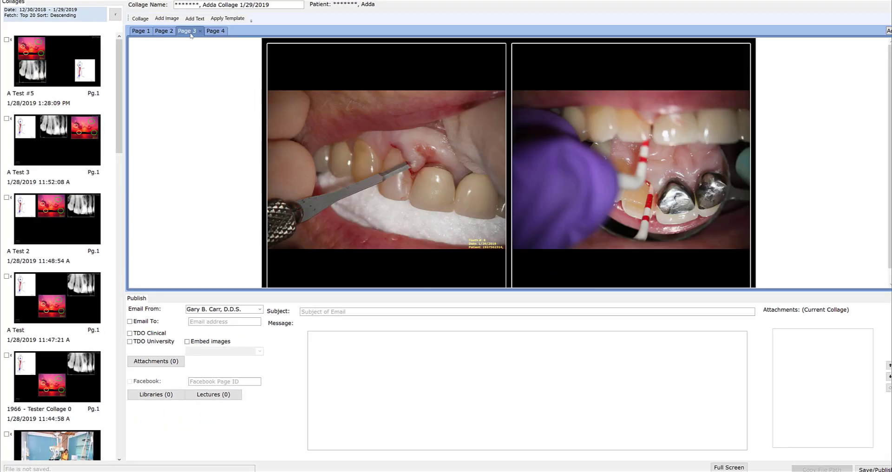
click(220, 33)
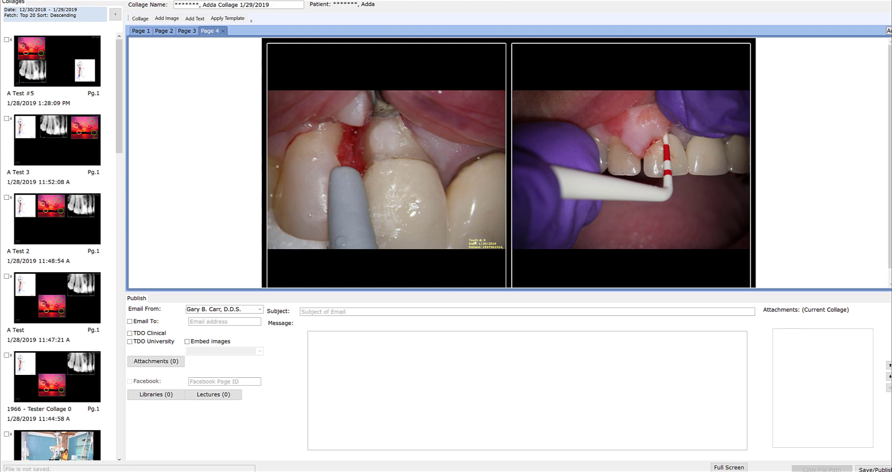
- Exit full screen and drop the instrument-at-gumline photo from the library onto Page 4
key(Escape)
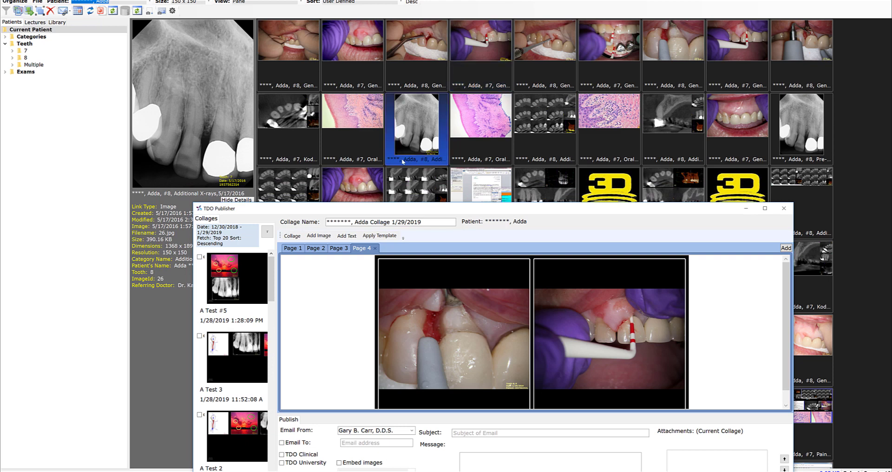
click(796, 71)
drag(537, 331, 538, 331)
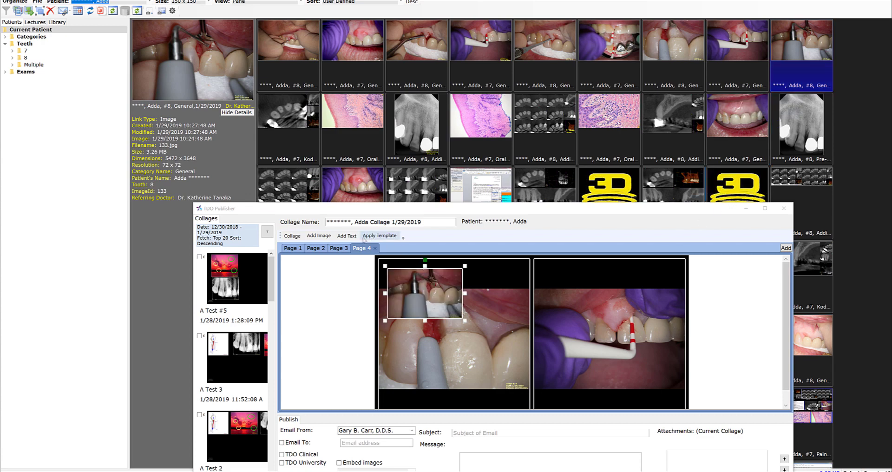
- Apply the 3 Vertical template to page 4 only, placing its three clinical photos side by side
click(377, 237)
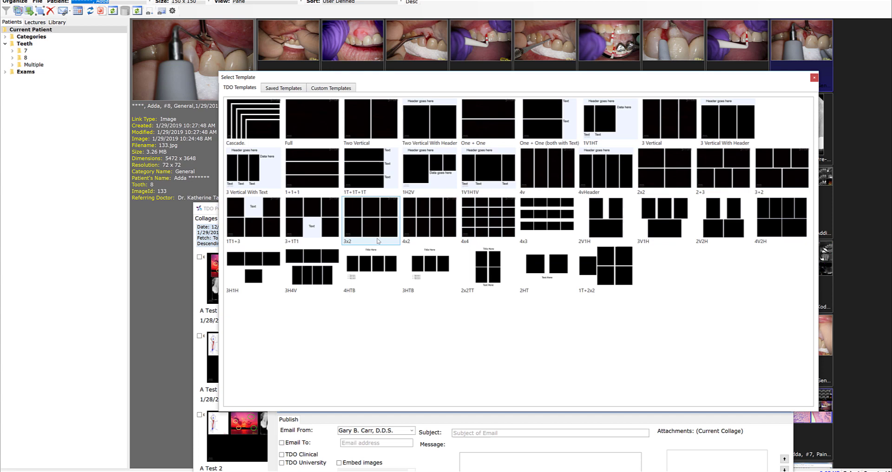
click(667, 119)
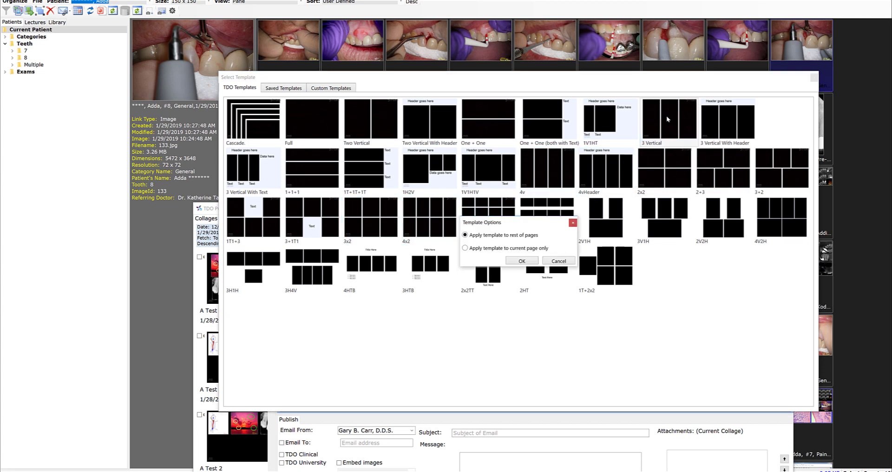
click(491, 248)
click(528, 262)
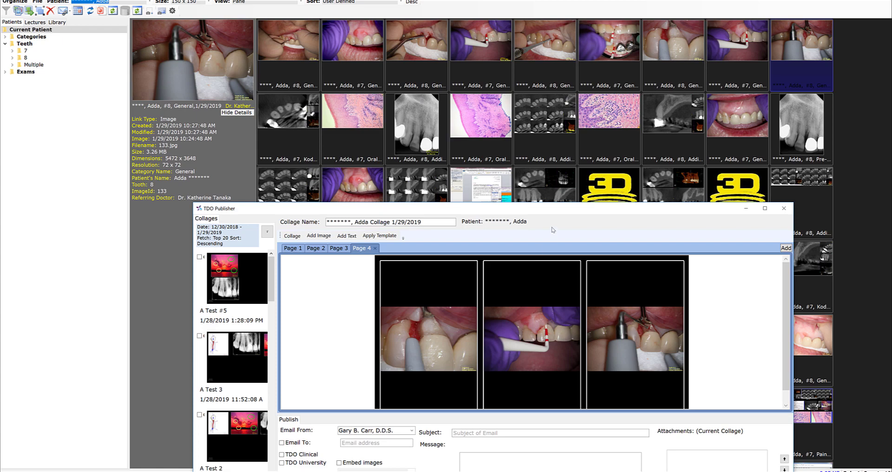
drag(541, 209, 532, 62)
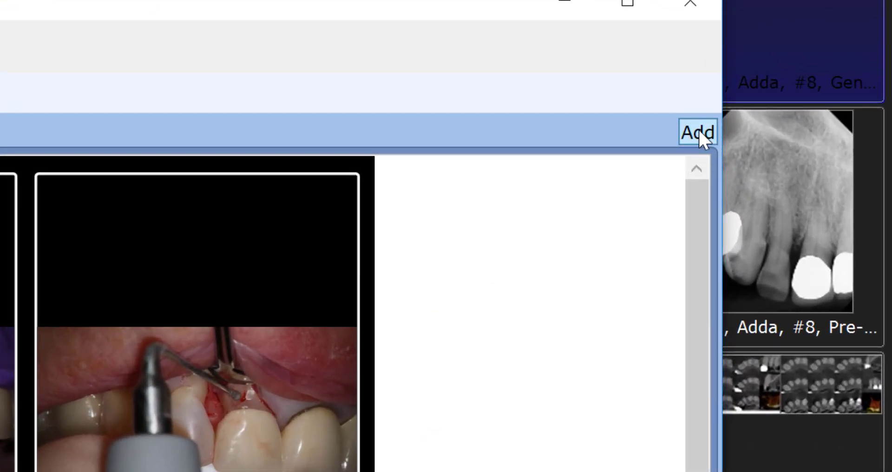
- Add a fifth page to the collage and switch to Page 5
click(698, 132)
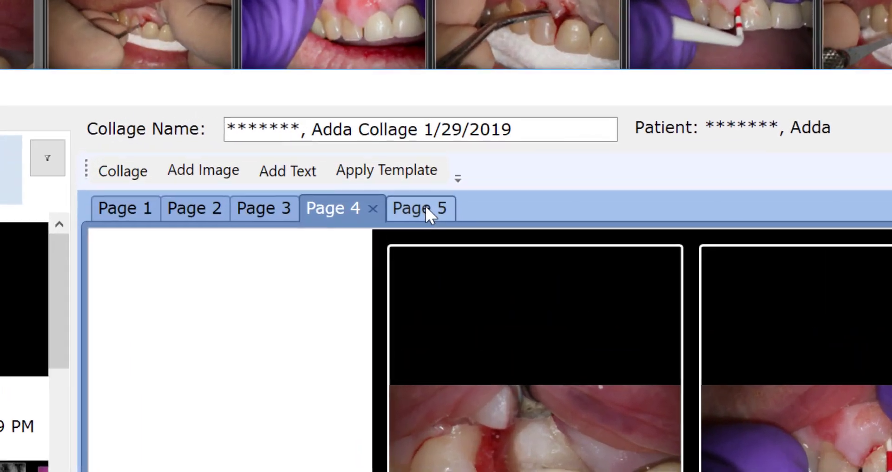
click(382, 100)
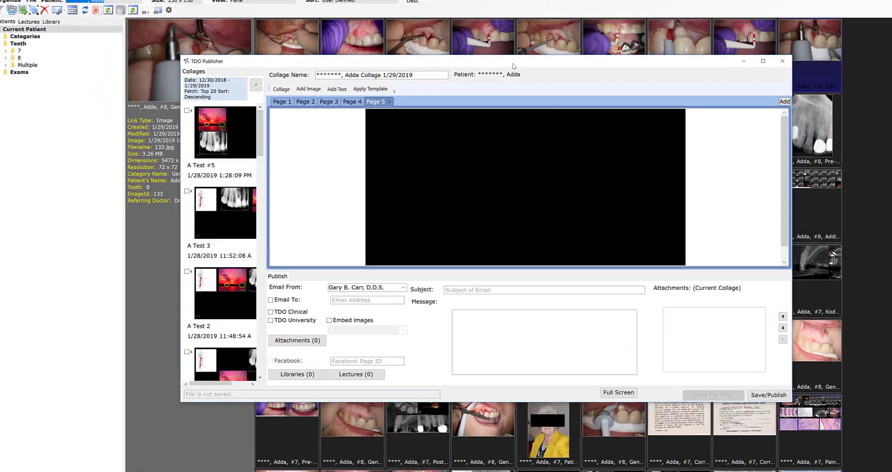
drag(508, 61, 541, 283)
scroll(679, 258, down, 5)
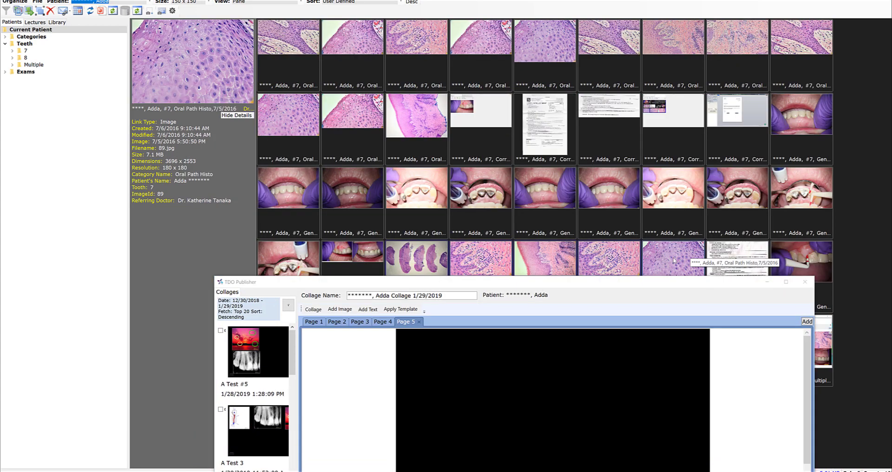
drag(648, 282, 645, 333)
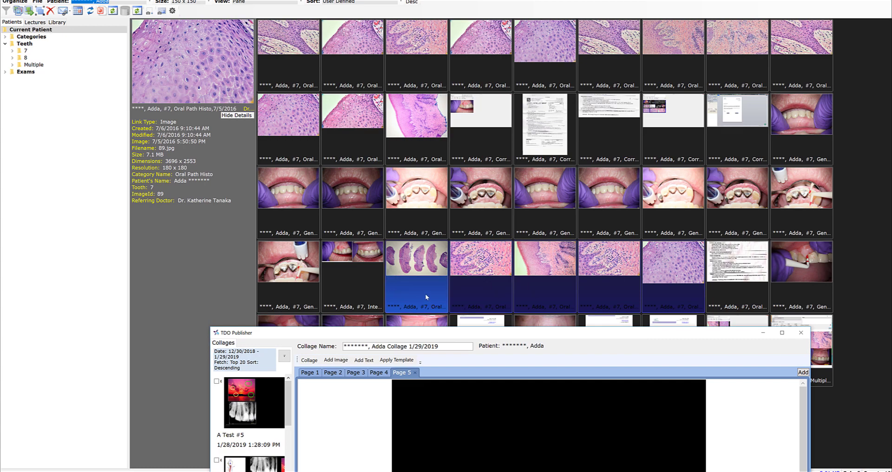
- Select four Oral Path Histo slides in the image library and drop them onto Page 5
click(610, 292)
click(272, 53)
click(280, 57)
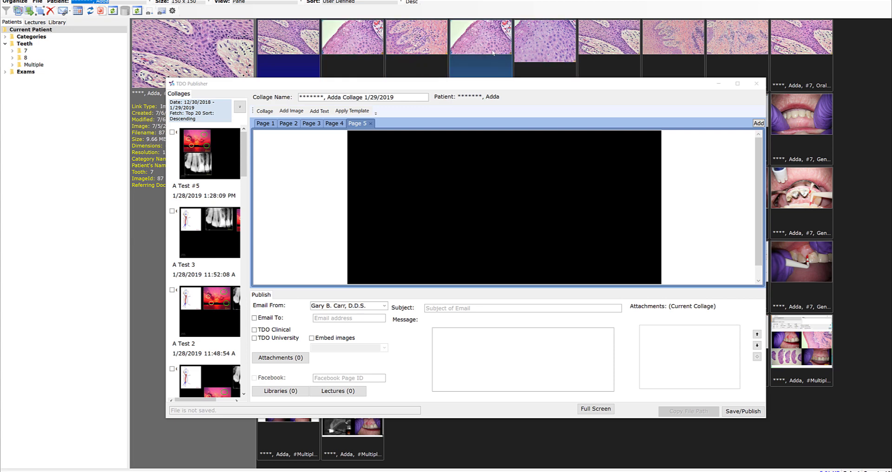
mouse_move(493, 54)
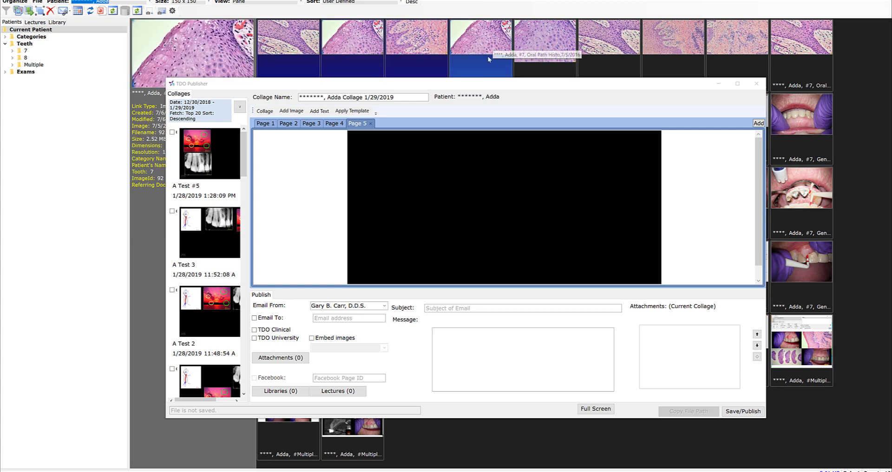
drag(487, 57, 479, 174)
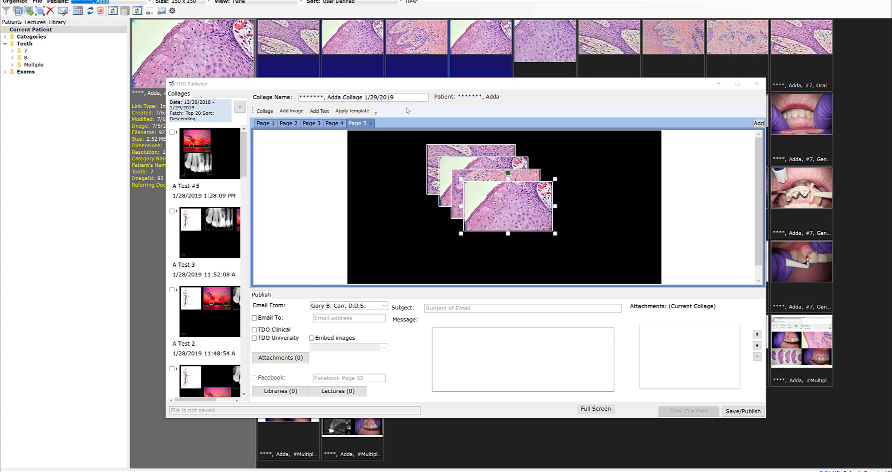
- Apply the 2x2 template to page 5 only, gridding its four histology slides
click(353, 111)
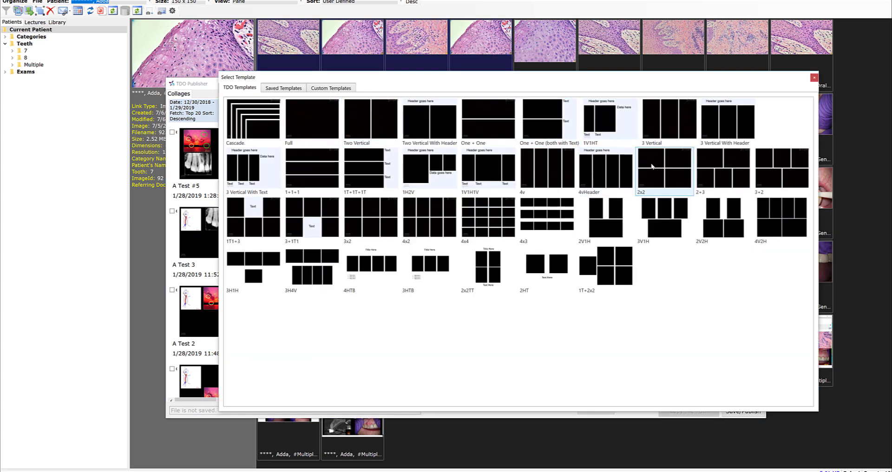
click(672, 172)
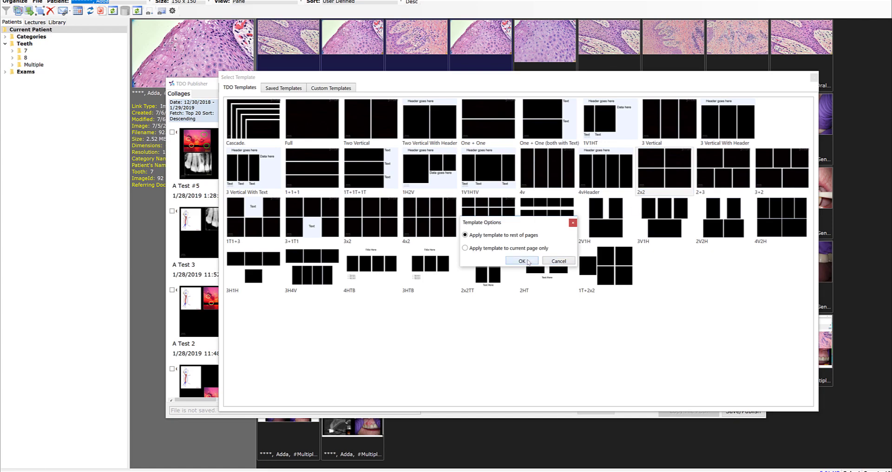
click(483, 249)
click(522, 261)
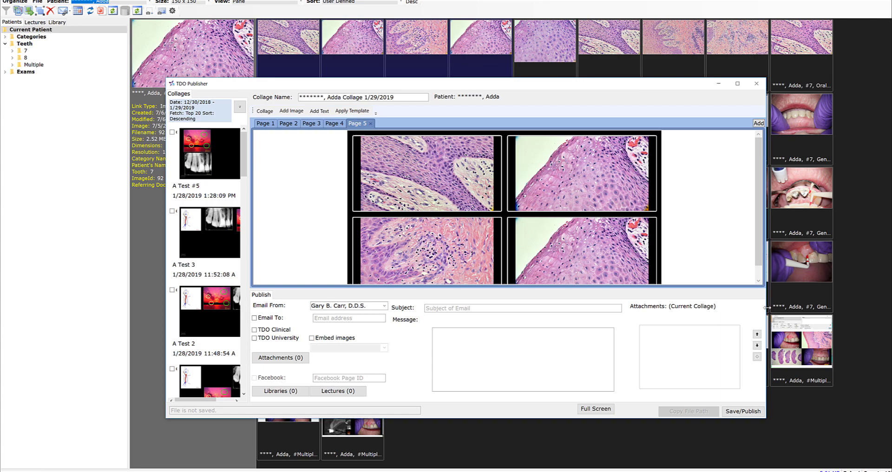
- Step through Page 4, Page 3 and Page 2, ending on Page 1
click(342, 123)
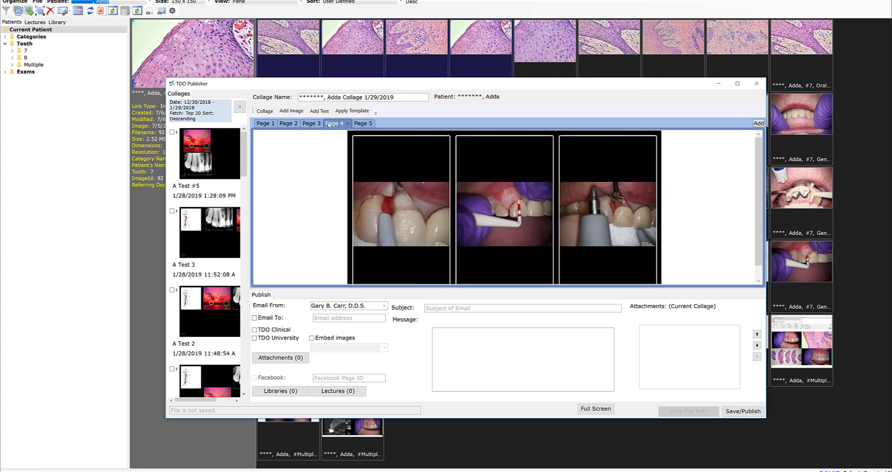
click(308, 124)
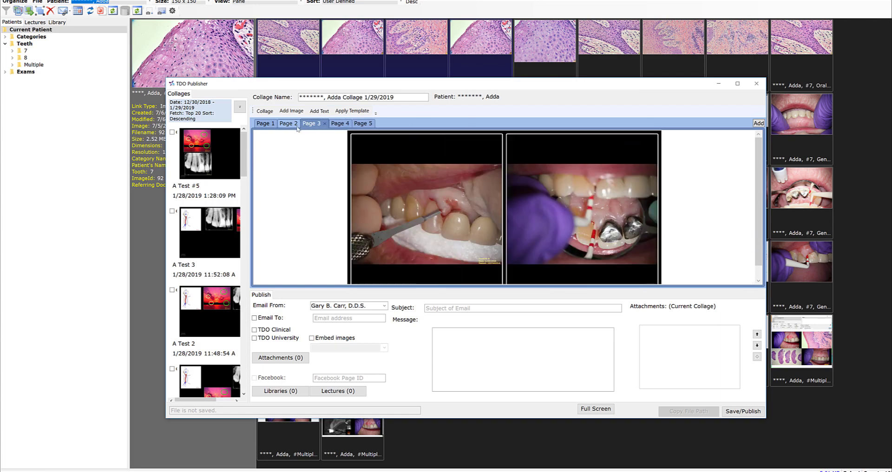
click(289, 125)
click(264, 125)
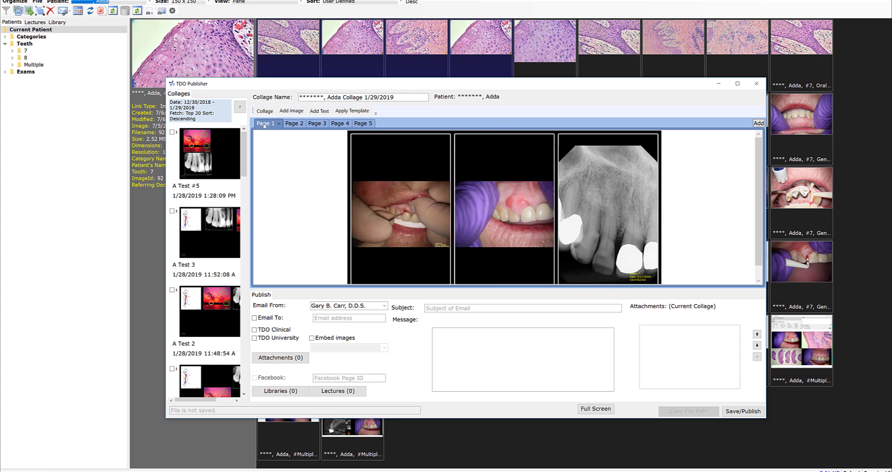